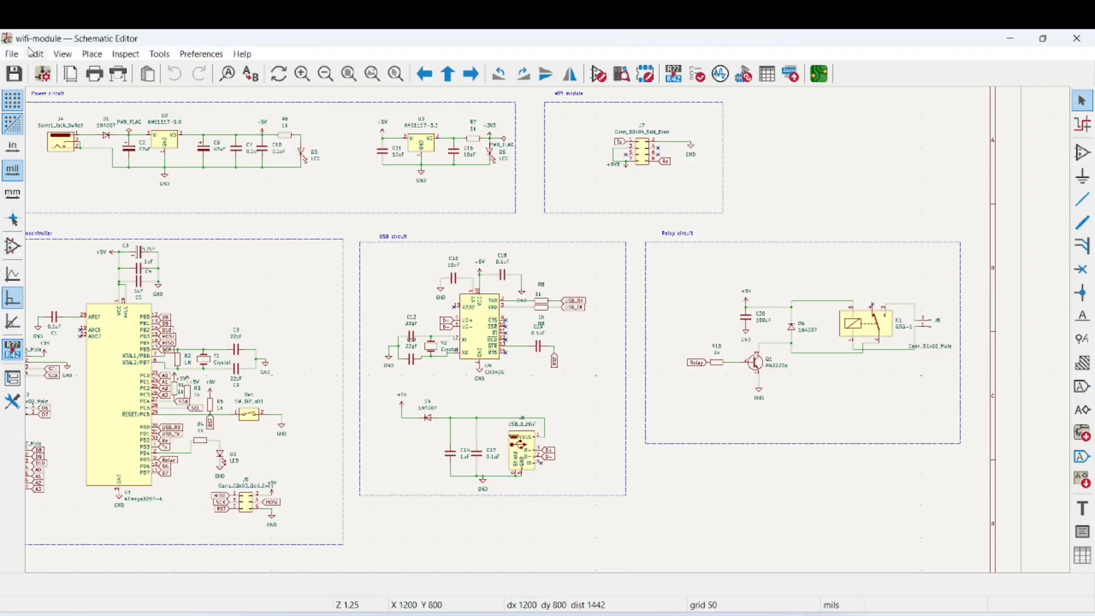
left_click(12, 56)
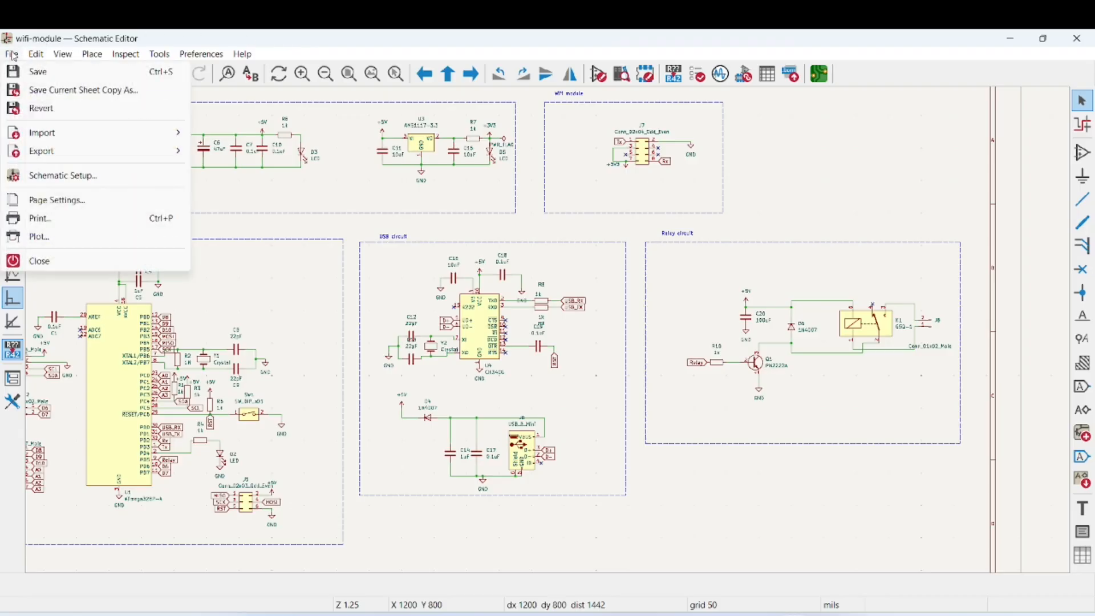
left_click(12, 56)
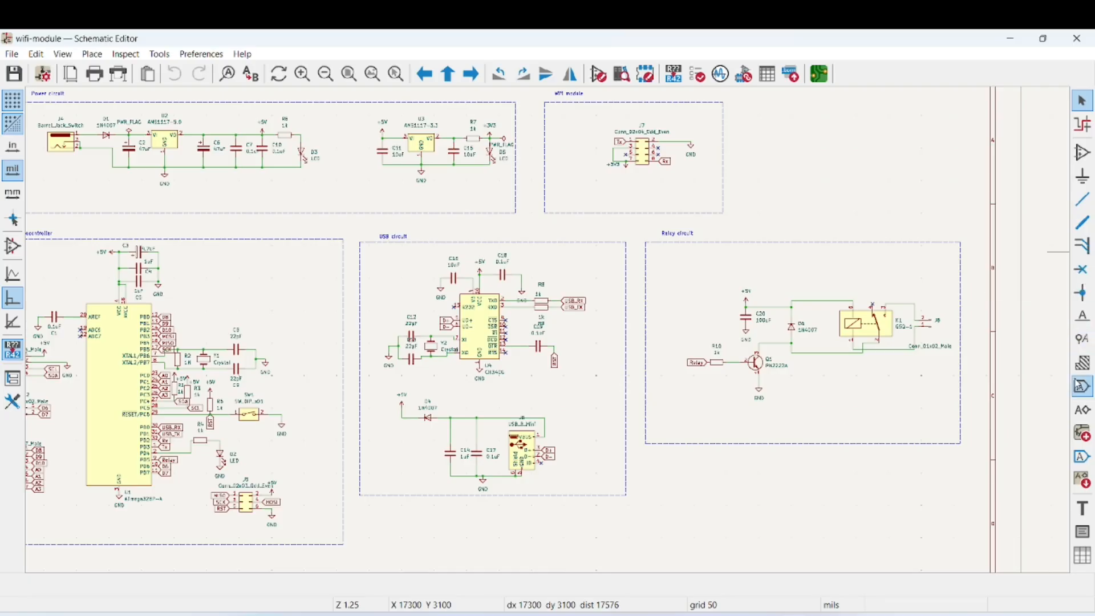
- Bring up the symbol library chooser in the schematic and dismiss it without choosing a symbol
left_click(1084, 153)
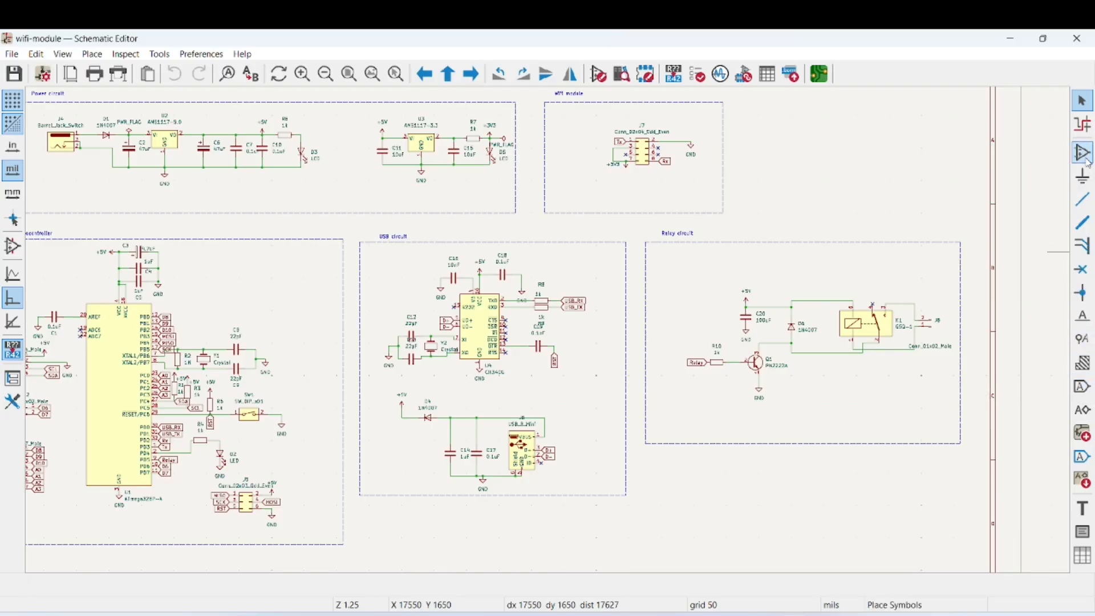
left_click(463, 329)
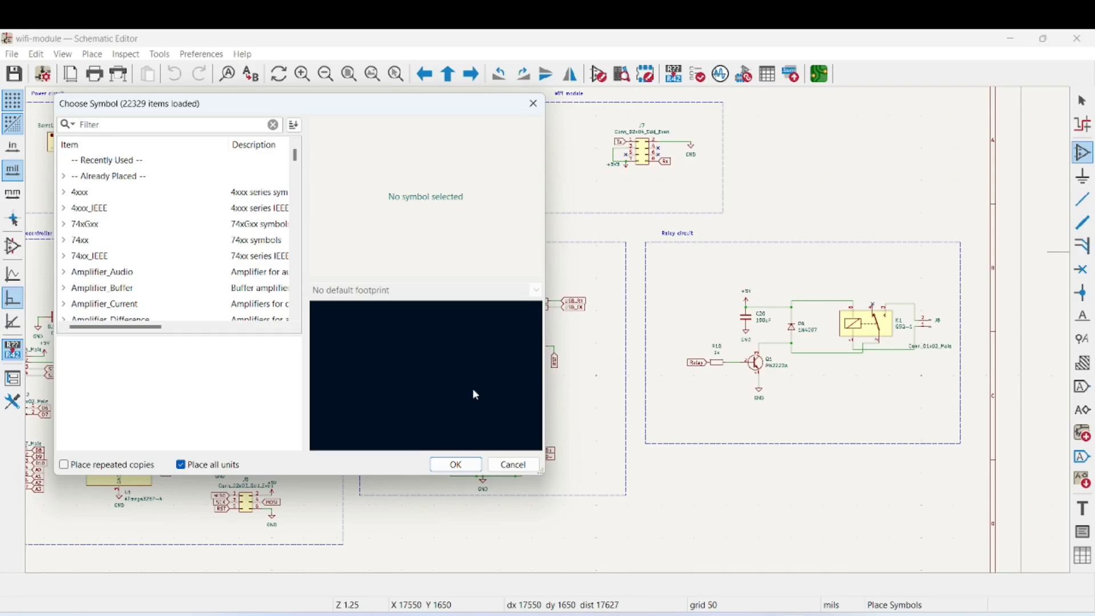
left_click(456, 464)
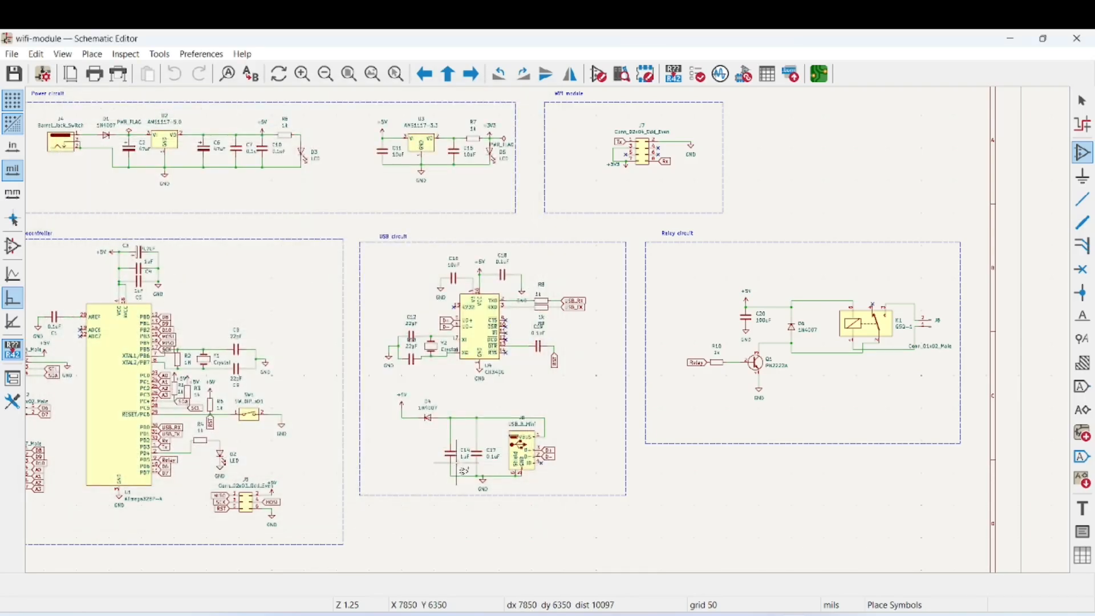
- Close the schematic and open the wifi-module board in a maximized PCB Editor window
left_click(1077, 38)
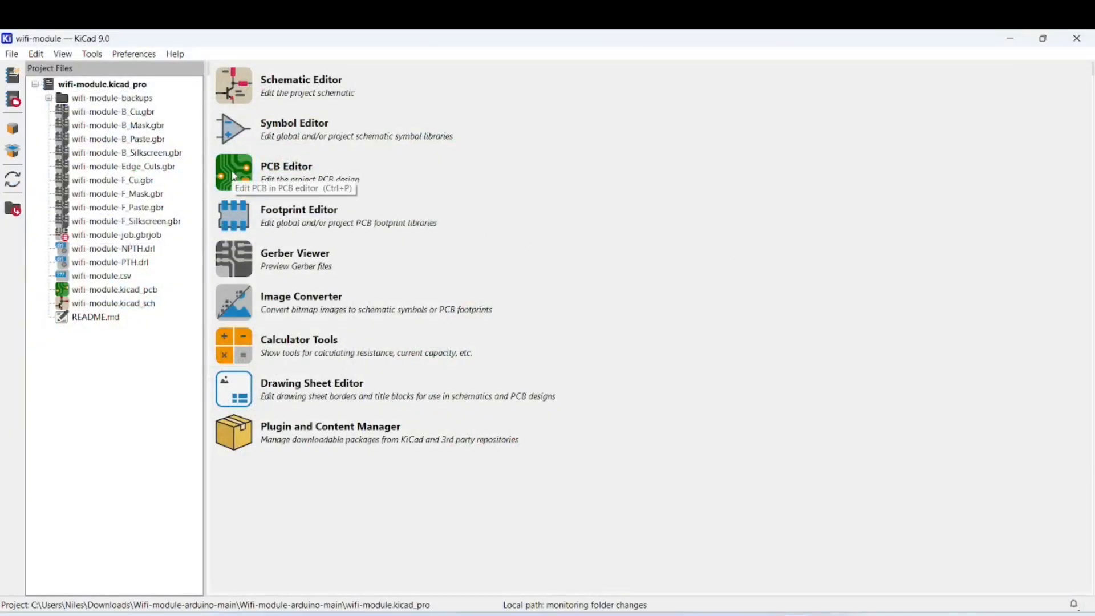
left_click(234, 176)
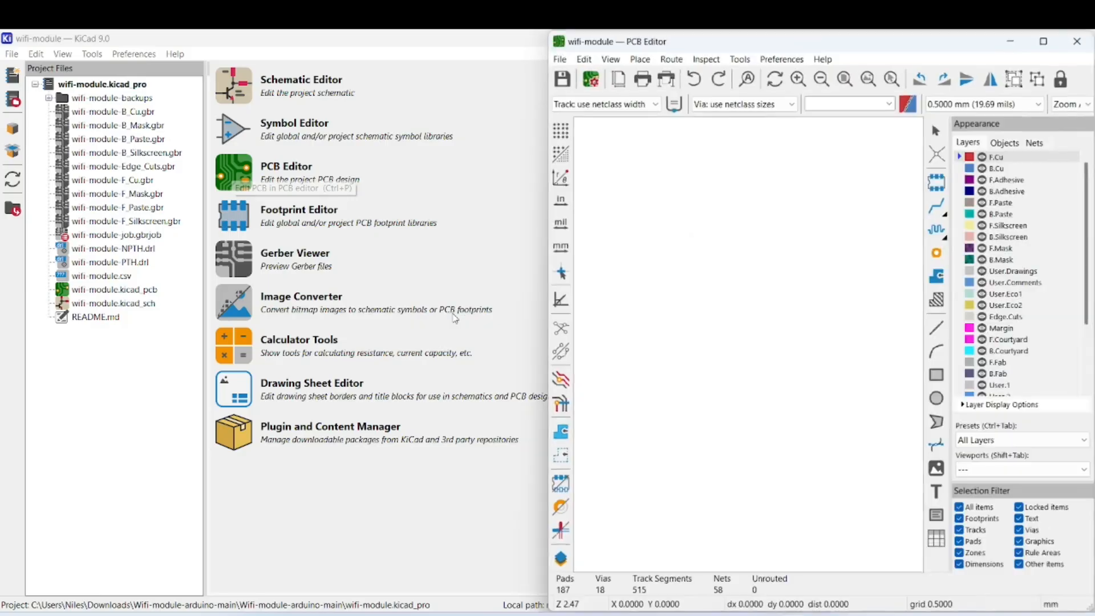
left_click(1043, 41)
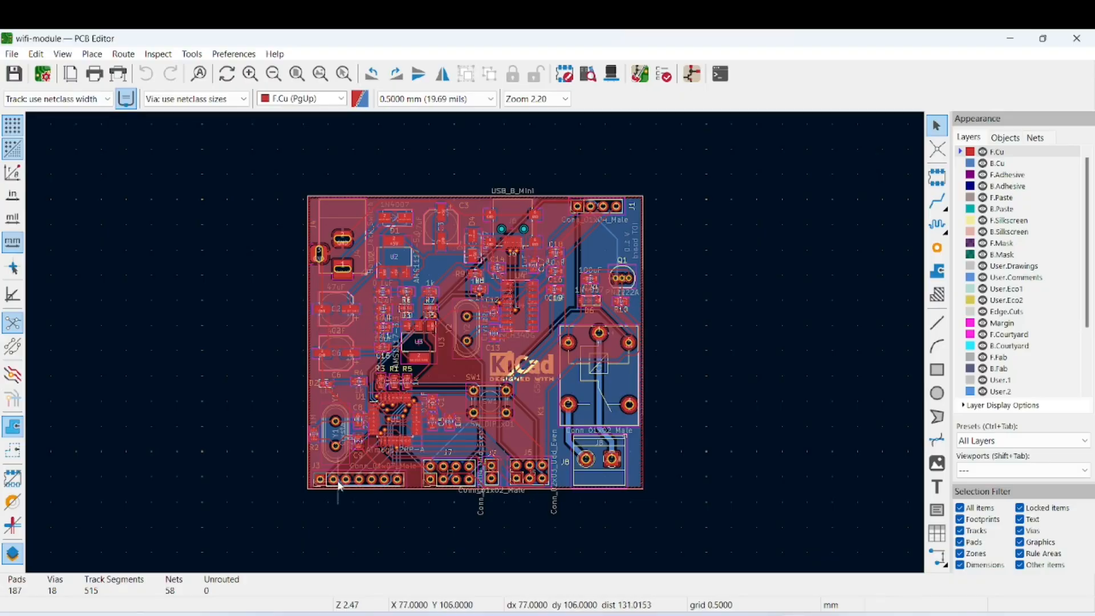
- Examine the board layout up close and as a whole, selecting the crystal Y1 footprint to see its details, and clear the selection
scroll(332, 445, "up", 10)
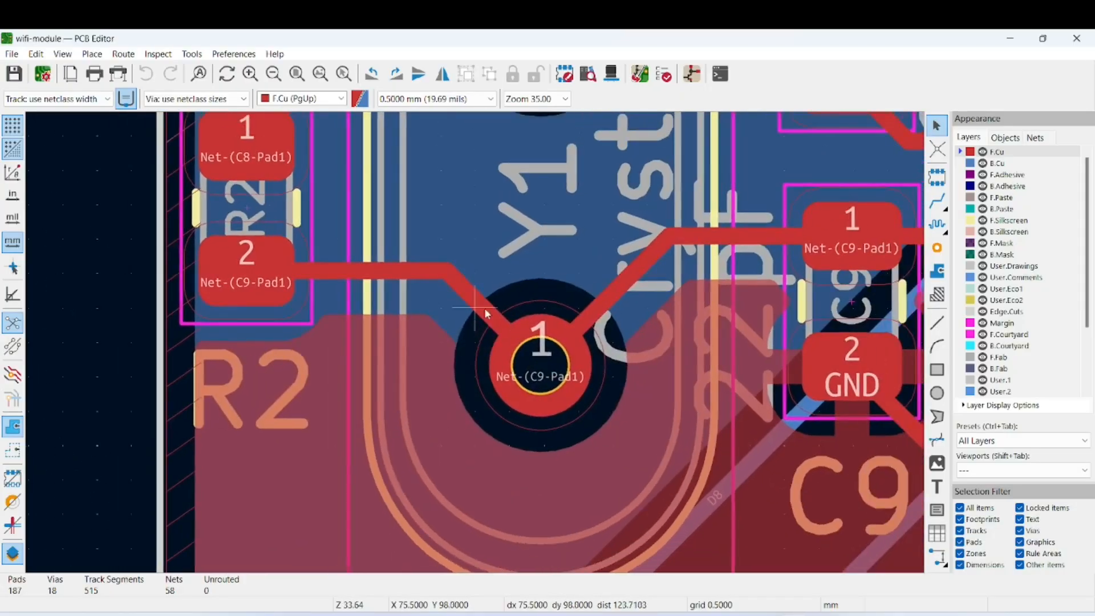
left_click(483, 258)
scroll(483, 258, "down", 5)
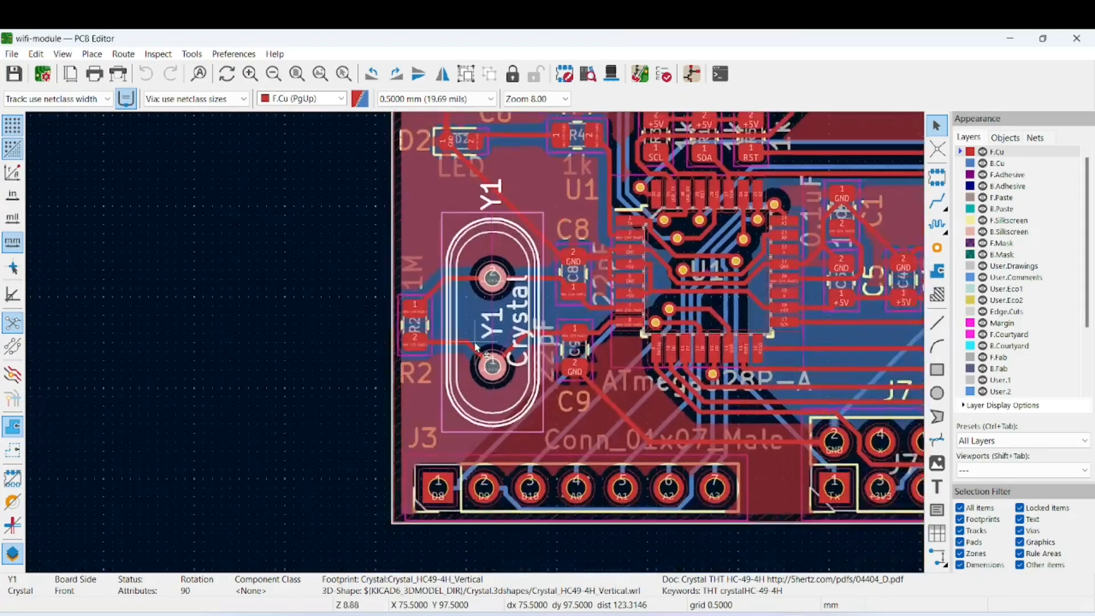
scroll(476, 345, "down", 1)
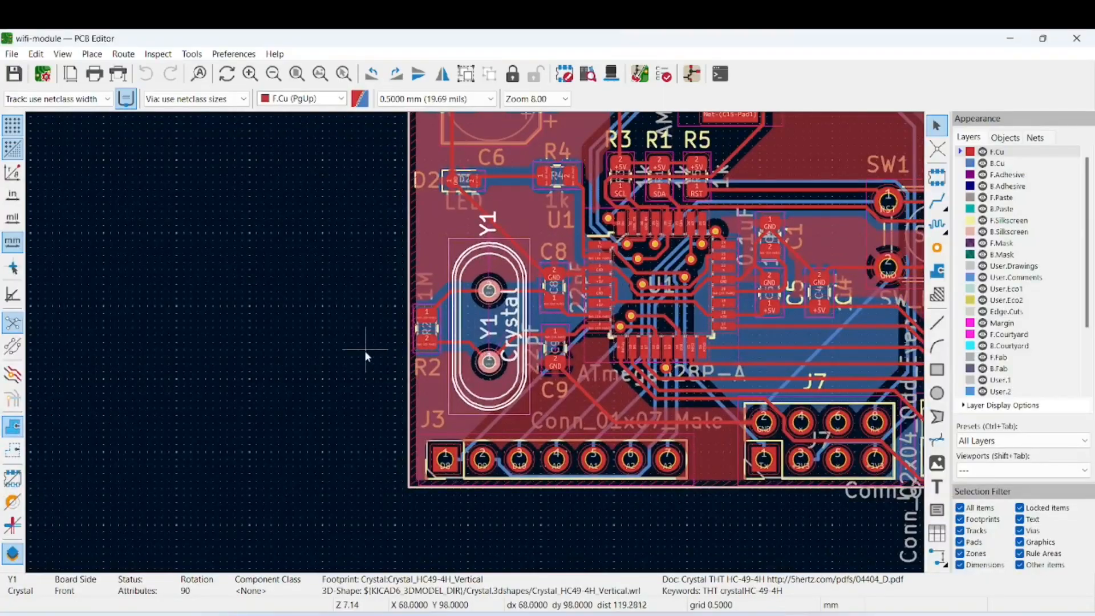
scroll(477, 344, "down", 6)
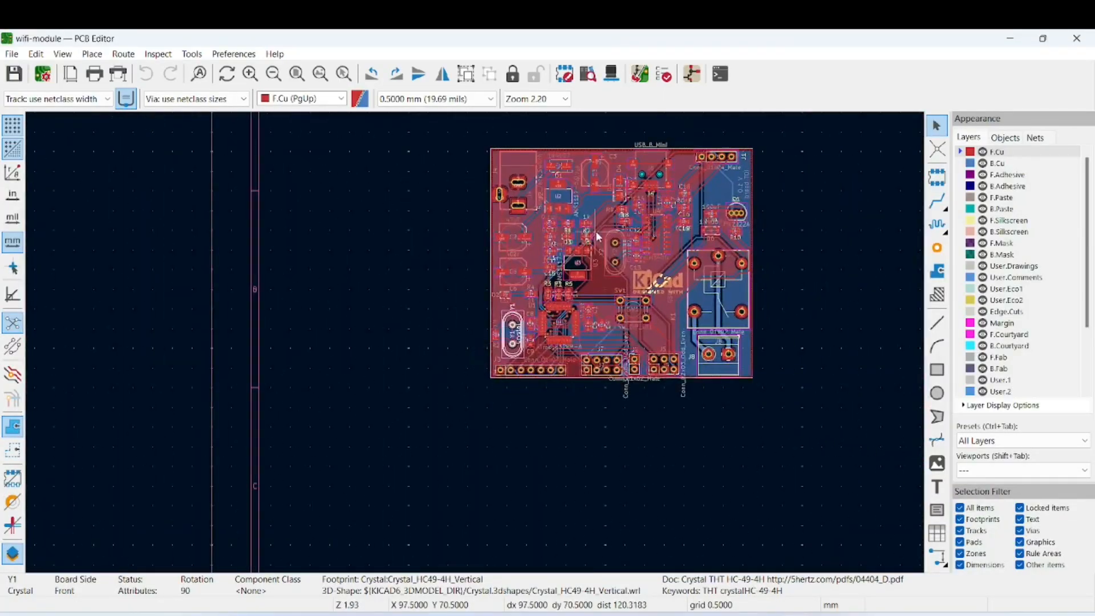
scroll(477, 347, "up", 2)
scroll(477, 347, "down", 7)
scroll(477, 346, "up", 6)
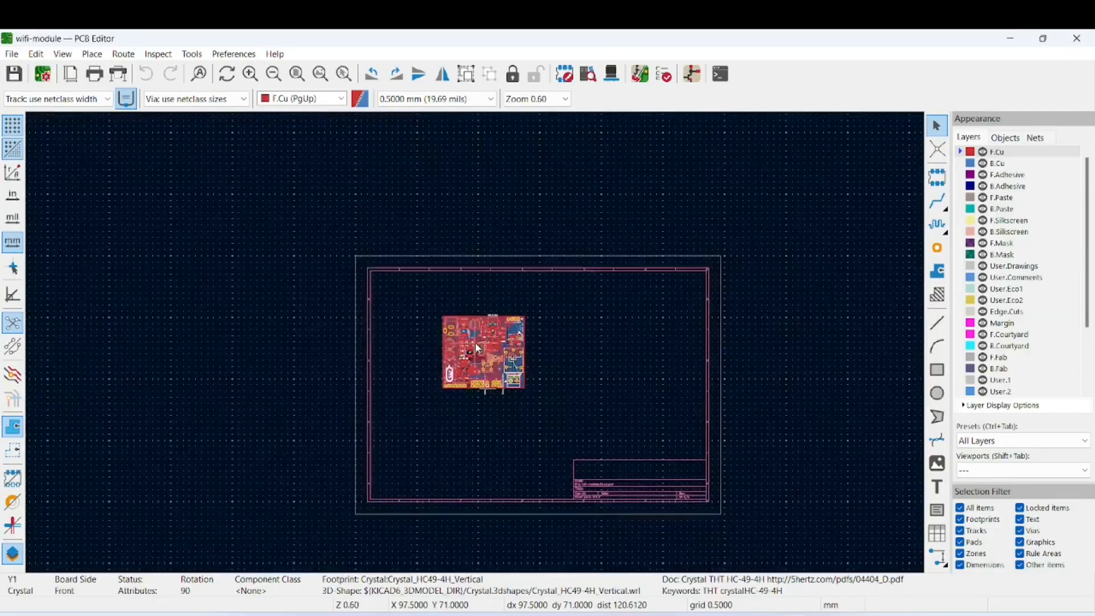
scroll(477, 346, "down", 3)
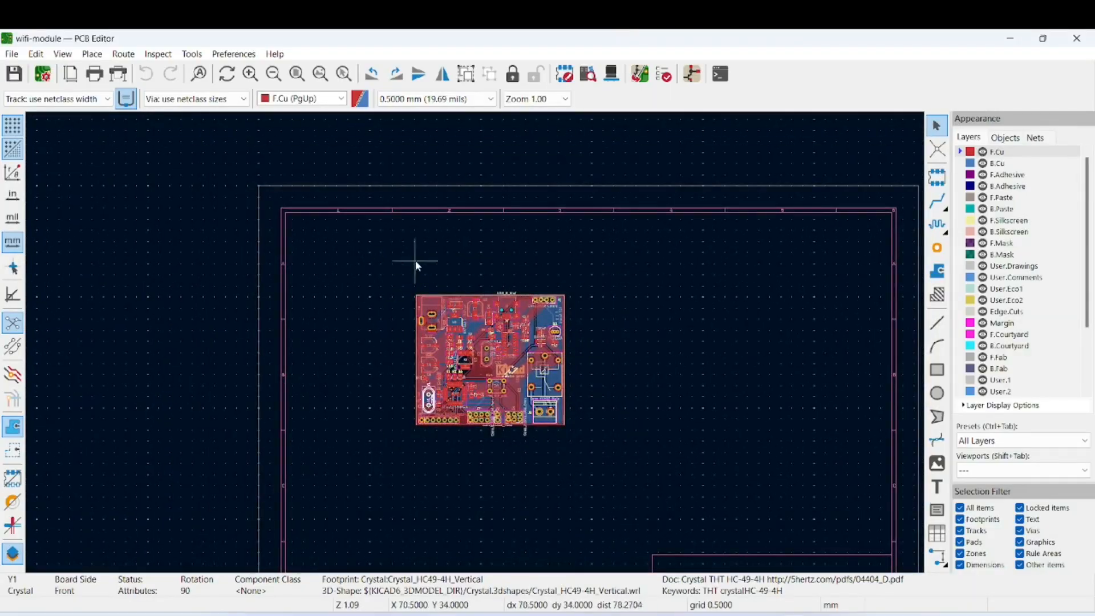
left_click(650, 400)
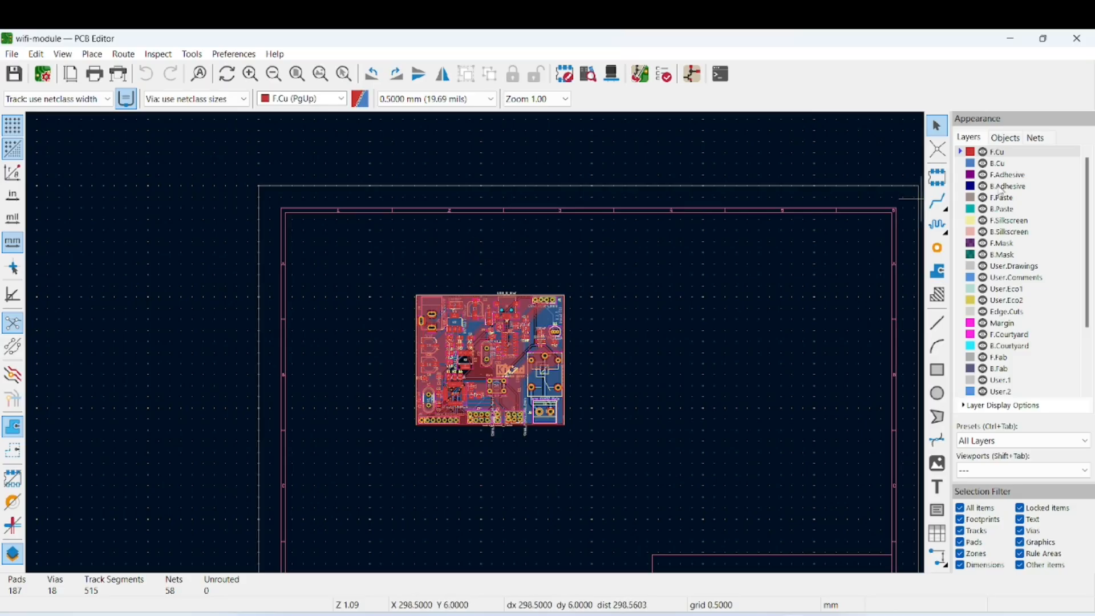
- Look over the object visibility list, and step the active layer from B.Cu through the adhesive, paste and F.Silkscreen layers back to F.Cu
left_click(1004, 139)
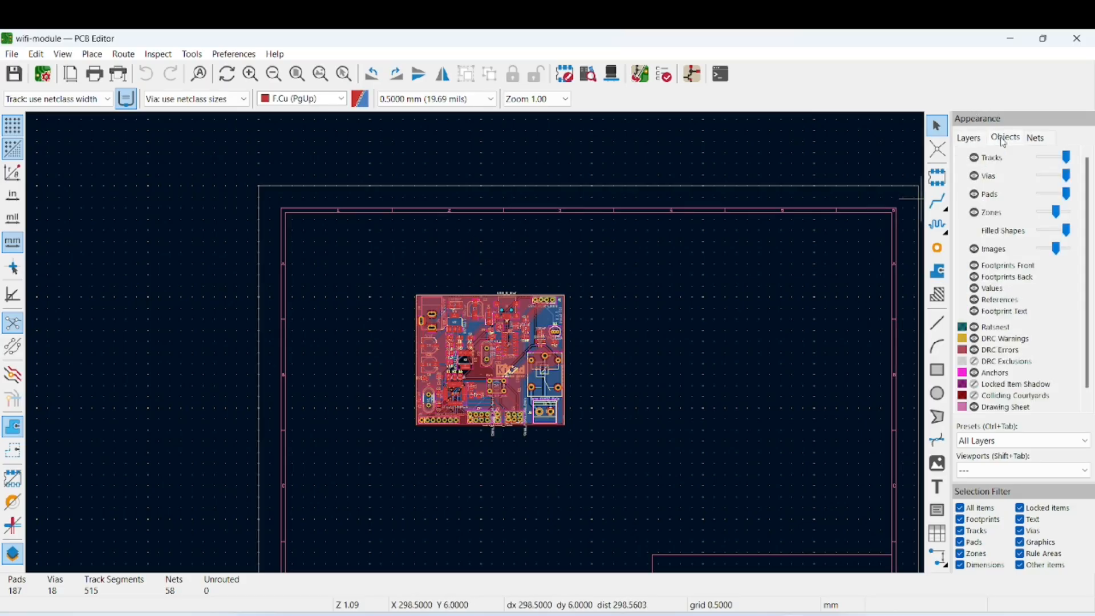
left_click(970, 138)
left_click(993, 163)
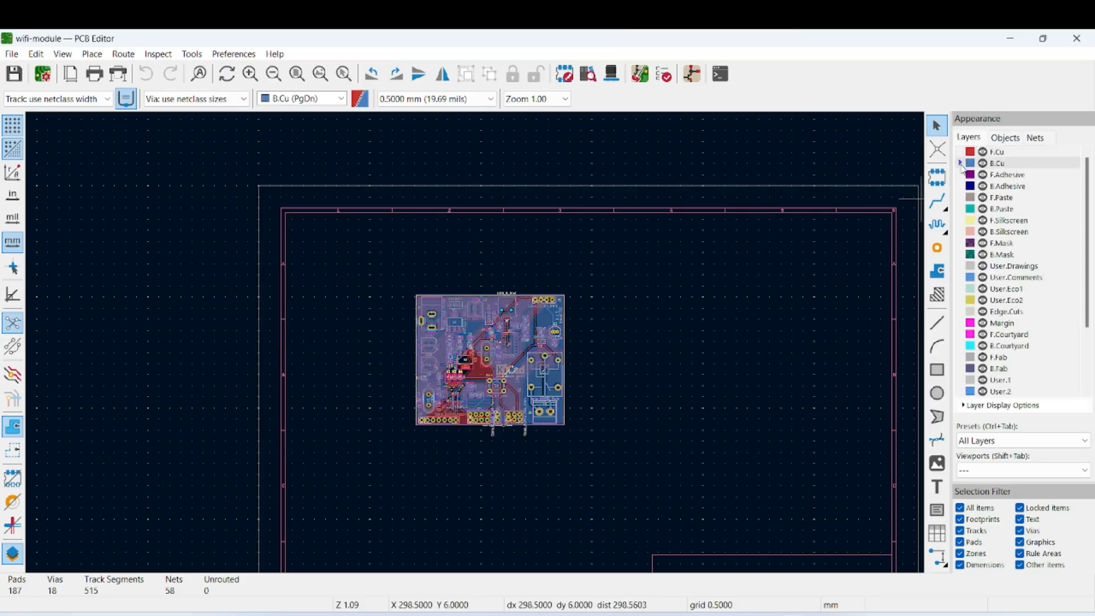
left_click(963, 175)
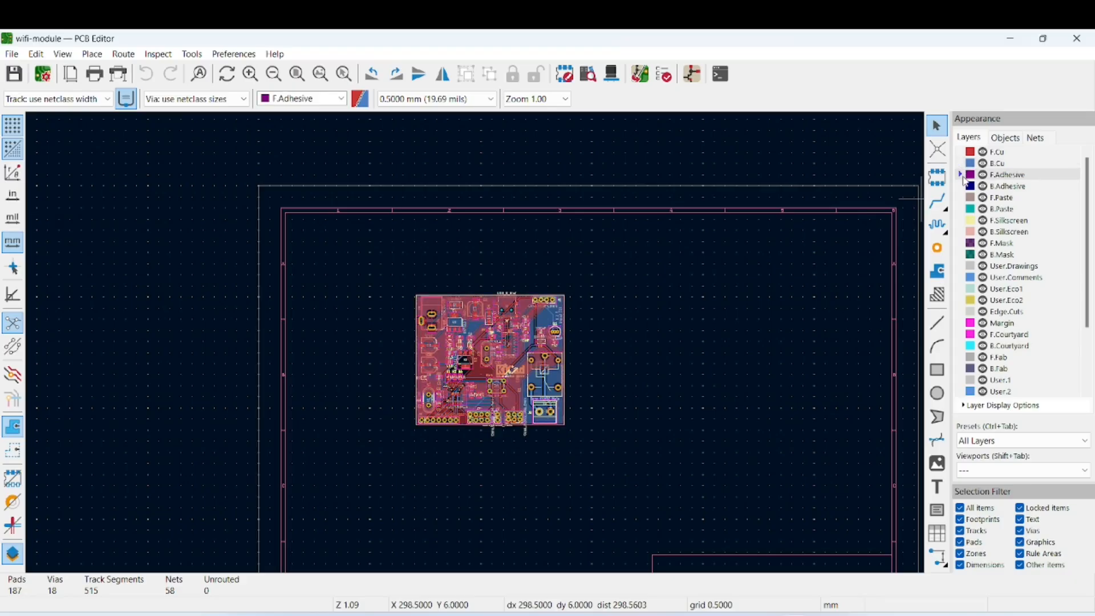
left_click(965, 190)
left_click(965, 198)
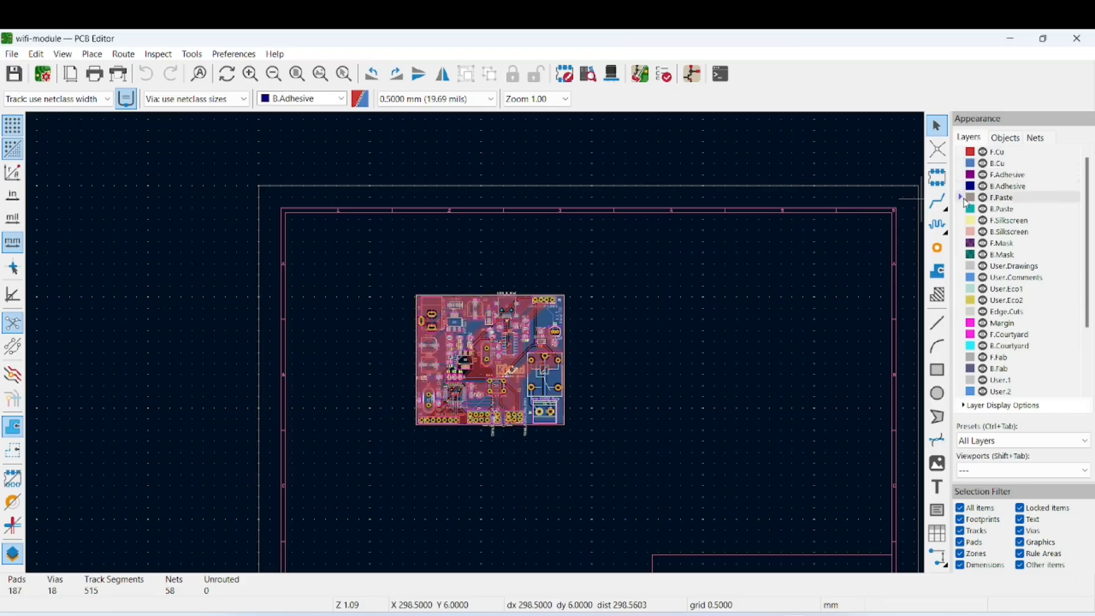
left_click(965, 211)
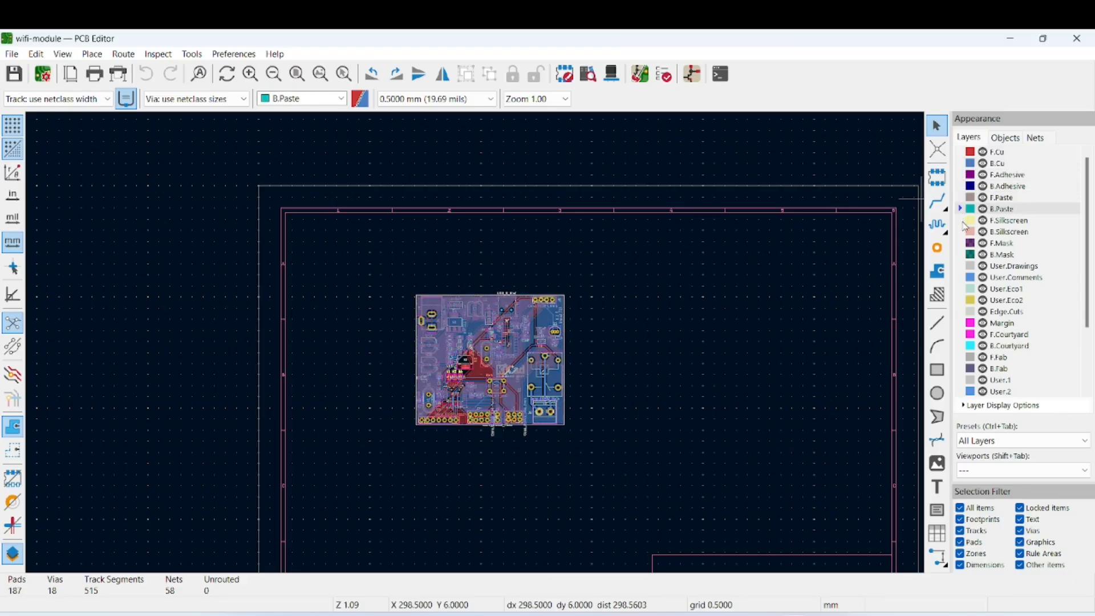
left_click(965, 222)
left_click(963, 153)
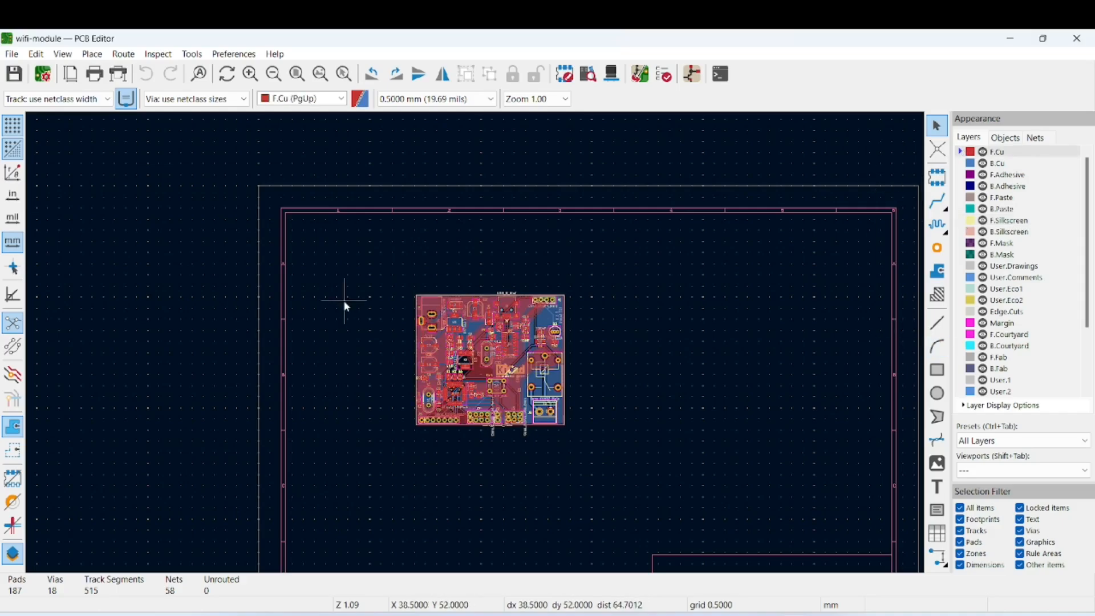
scroll(399, 325, "up", 3)
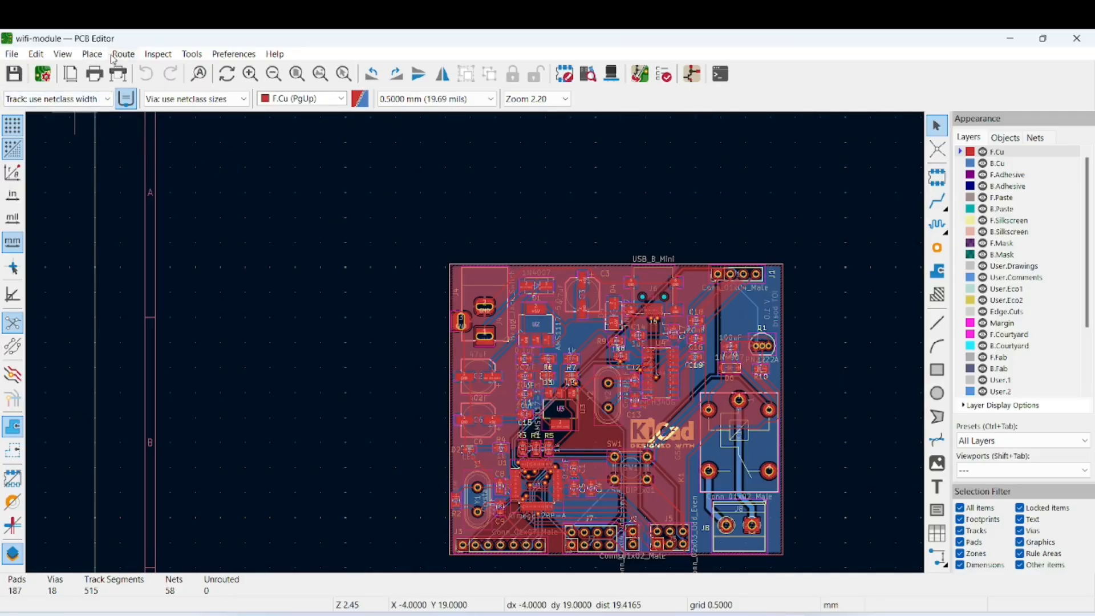
left_click(146, 54)
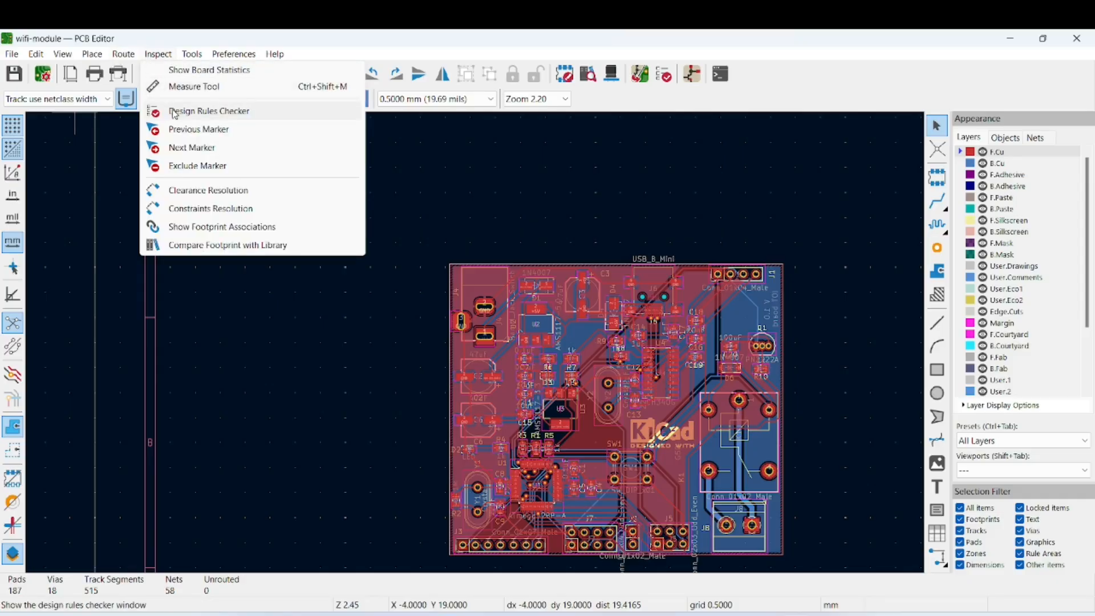
mouse_move(193, 56)
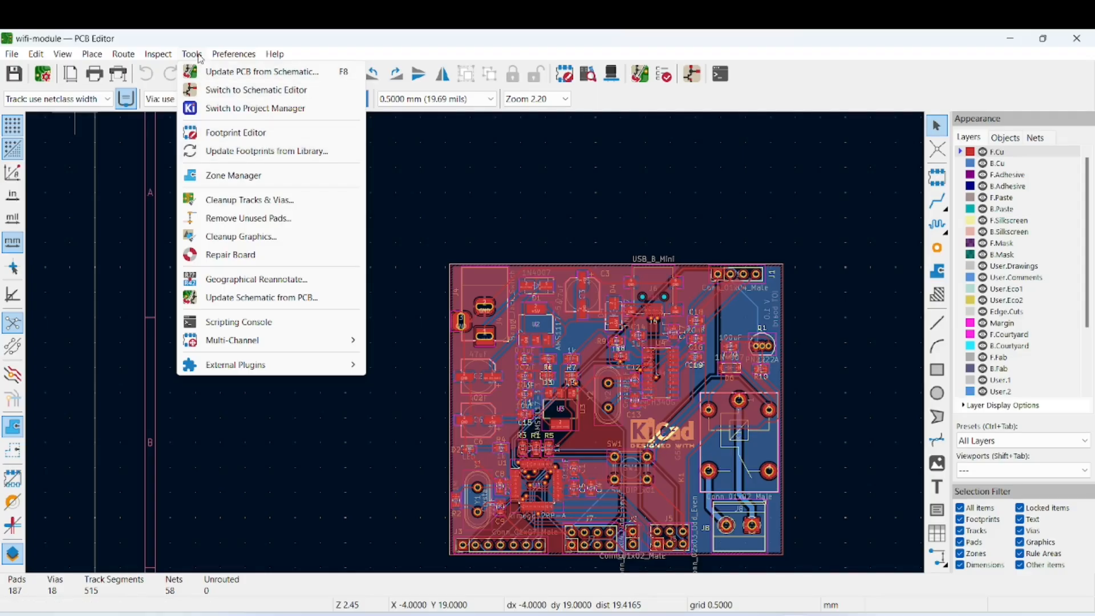
left_click(125, 225)
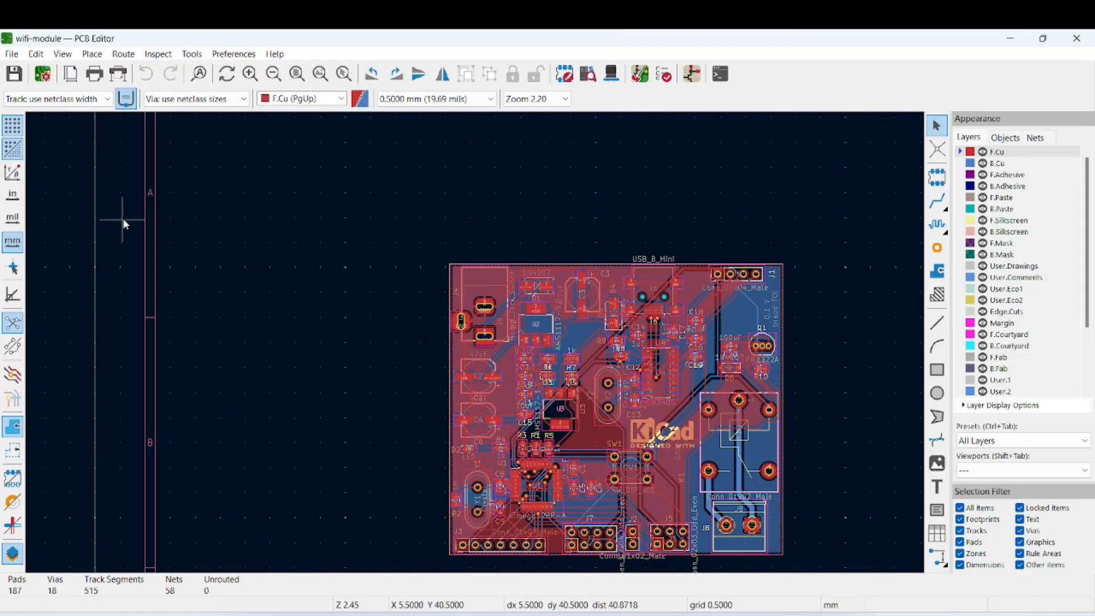
- Open the board in the 3D Viewer, bring the whole board into view and orbit it to see the components at an angle
left_click(66, 59)
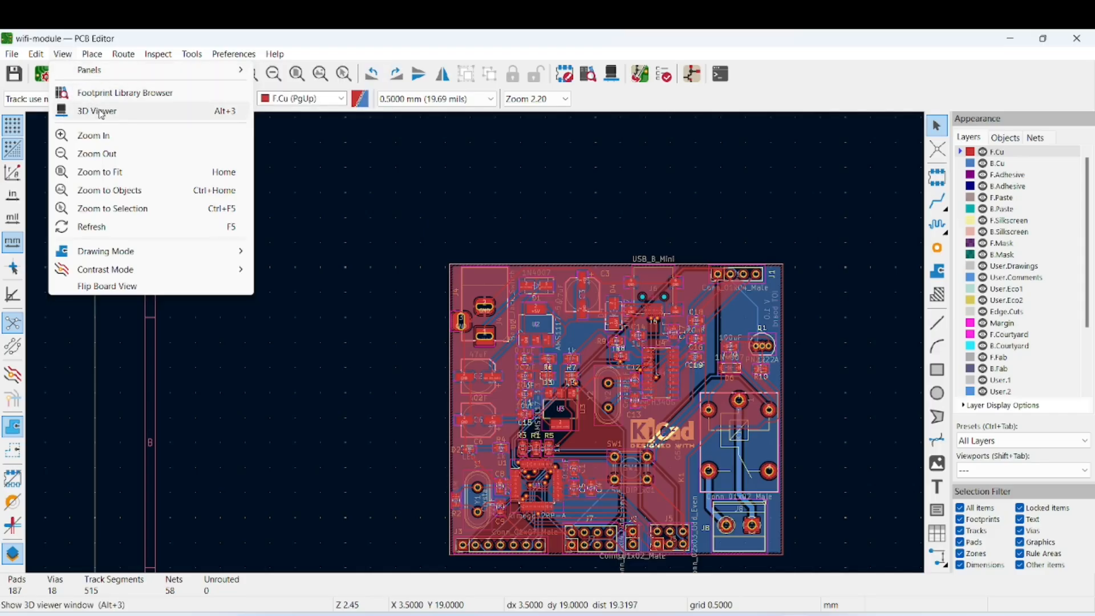
left_click(100, 114)
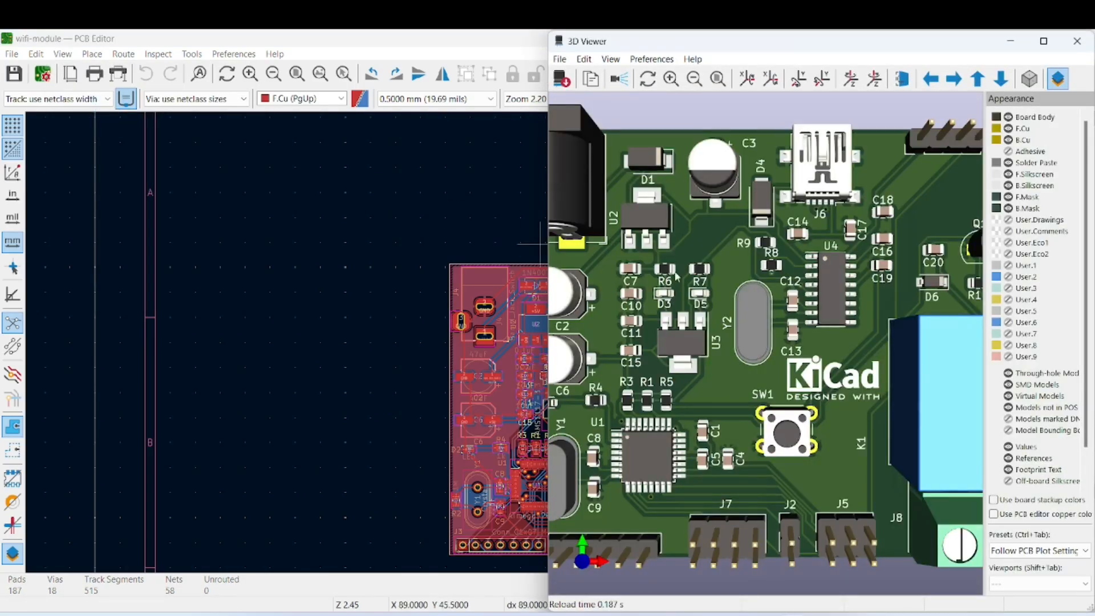
scroll(728, 295, "down", 13)
scroll(728, 294, "up", 7)
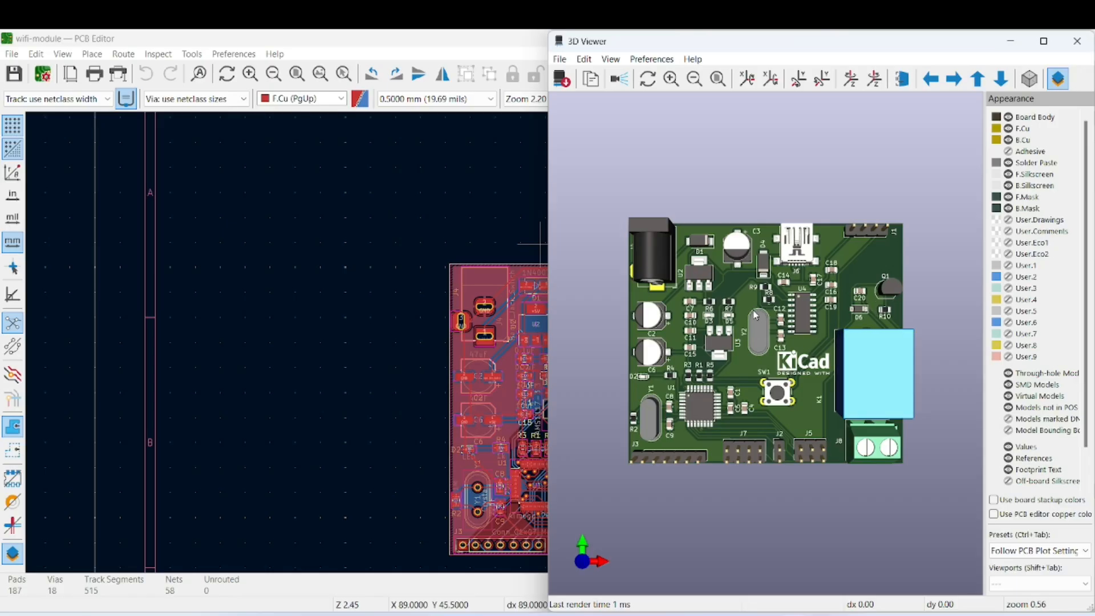
left_click_drag(756, 315, 826, 288)
left_click_drag(707, 396, 644, 445)
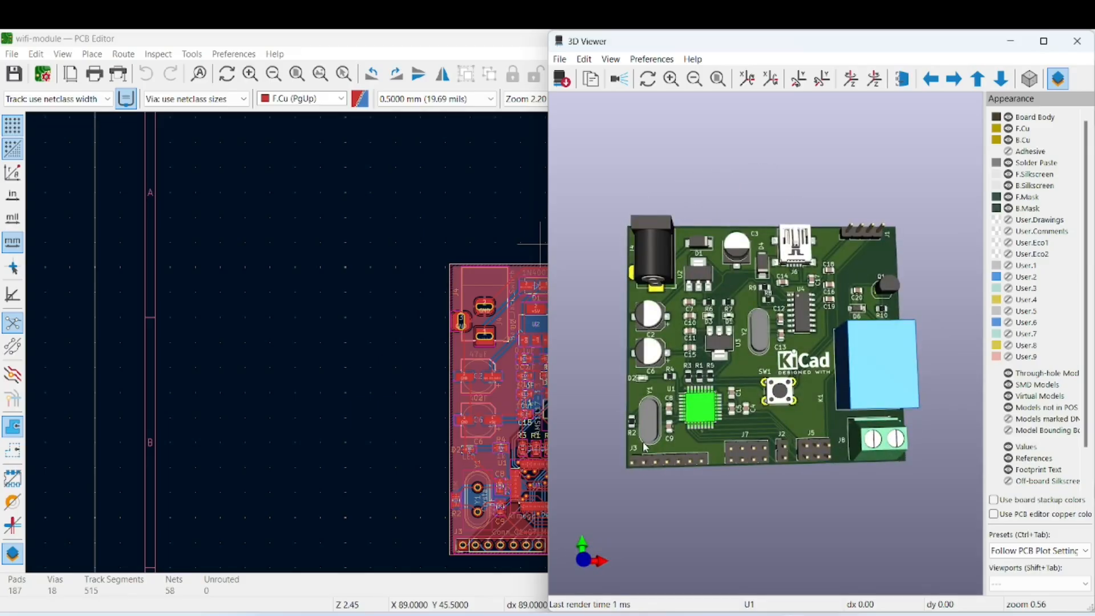
right_click(747, 399)
left_click(838, 527)
- Rotate the 3D board clockwise about its Z axis, and flip it to inspect the underside and back to the component side
left_click(850, 78)
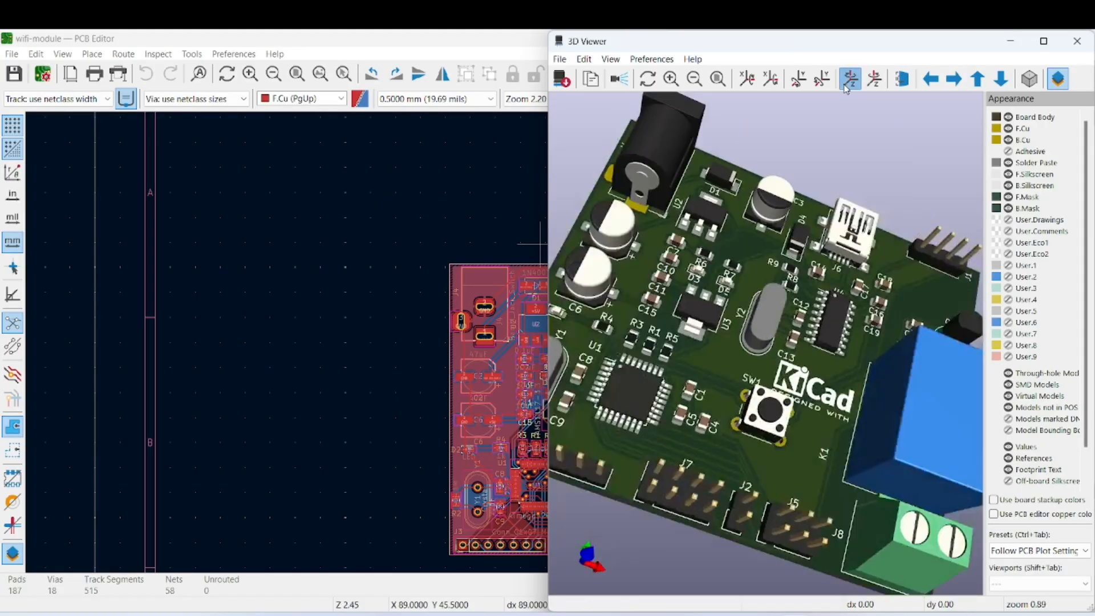
left_click(850, 78)
left_click(851, 78)
left_click(848, 84)
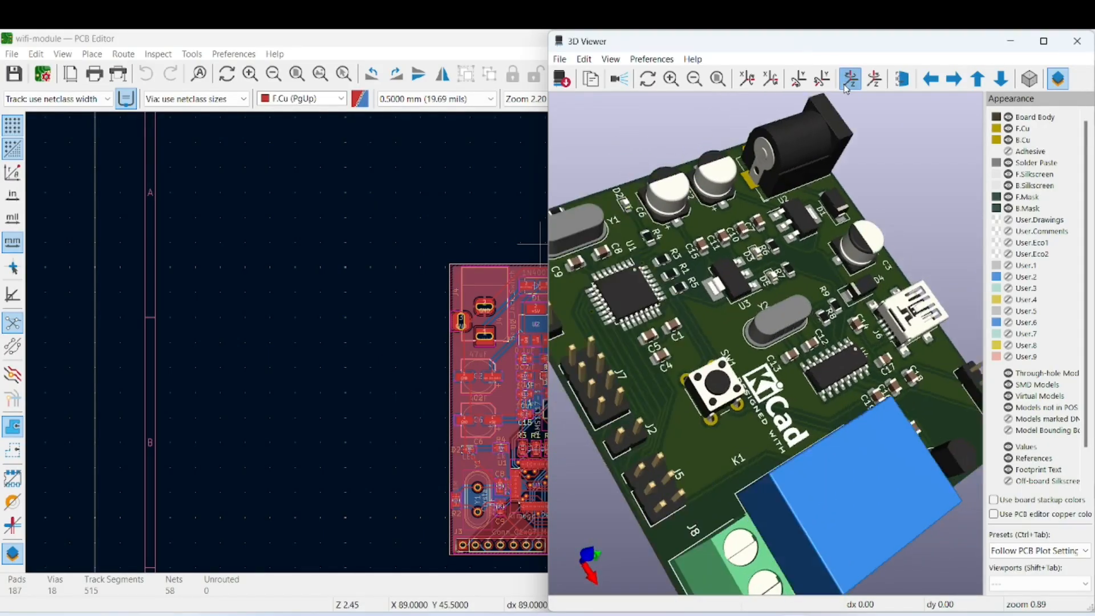
left_click(848, 84)
left_click(901, 79)
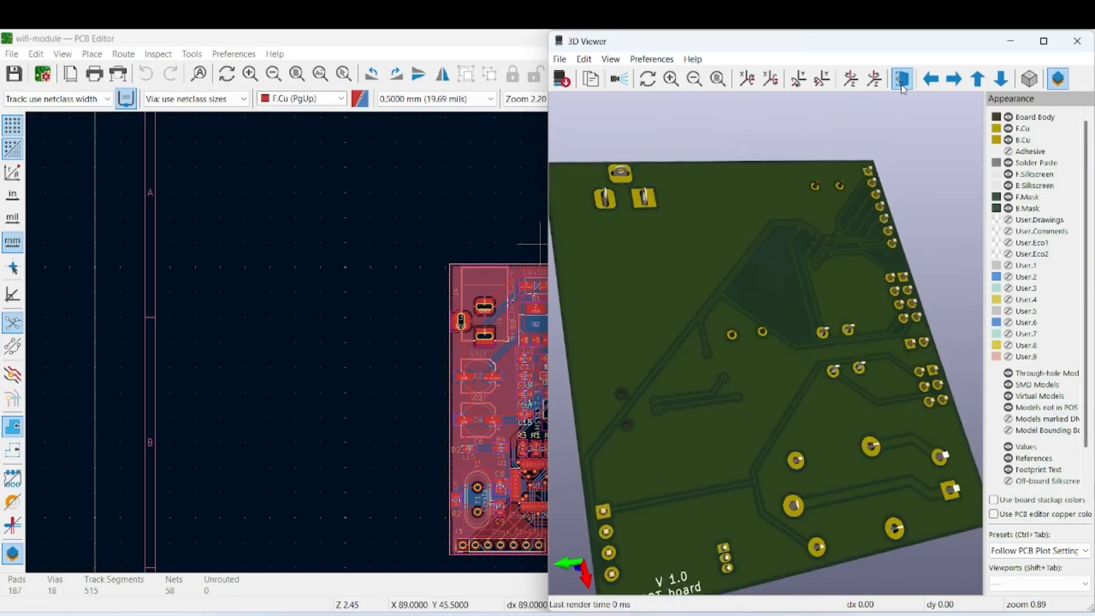
left_click(901, 85)
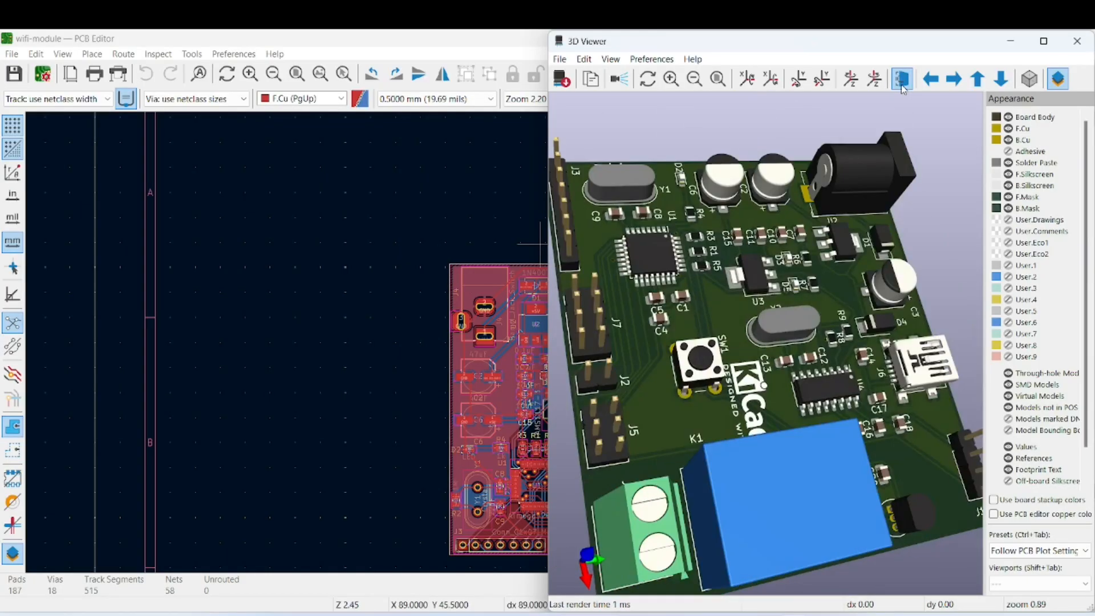